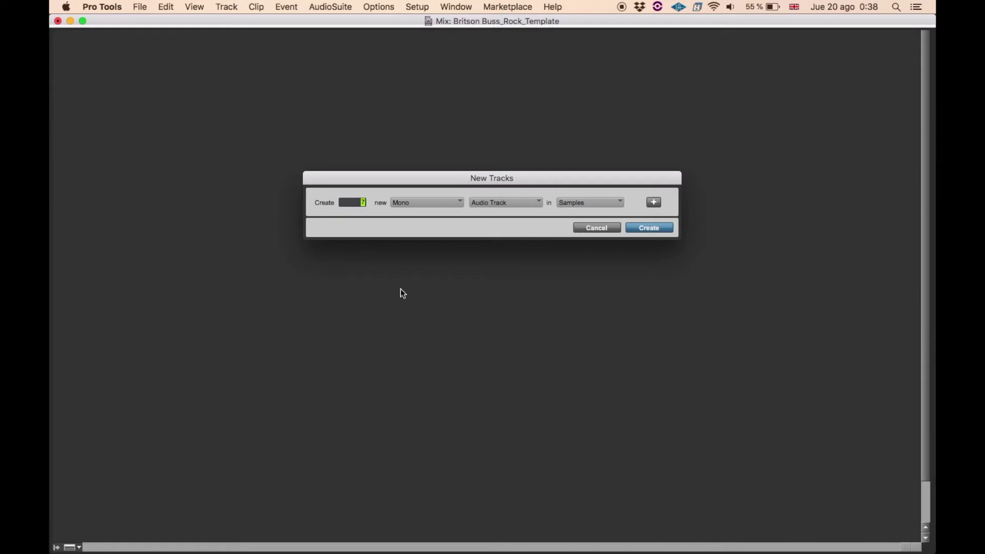
- Create seven stereo aux input tracks and colour them dark teal
key("super+Right")
key("super+Down")
key("Return")
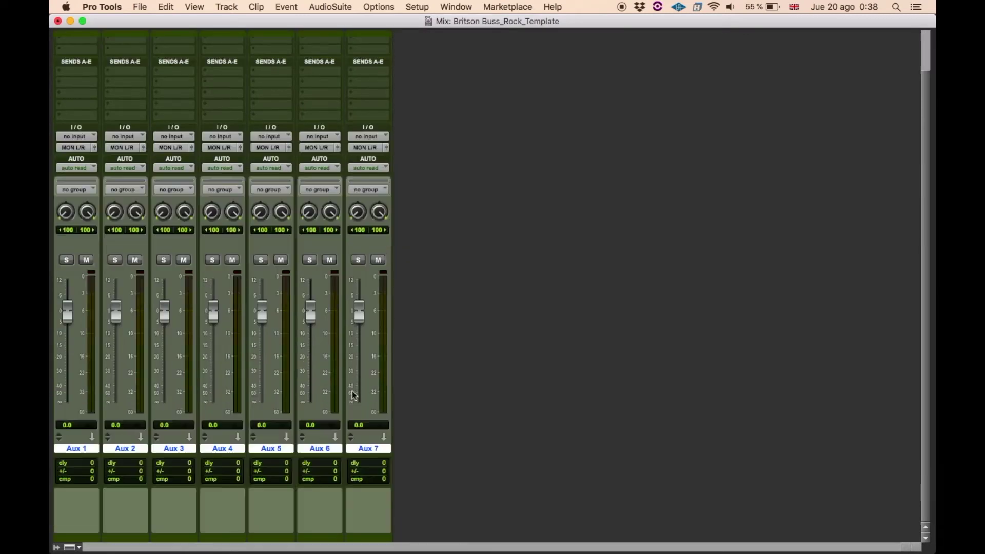
double_click(318, 539)
left_click(730, 109)
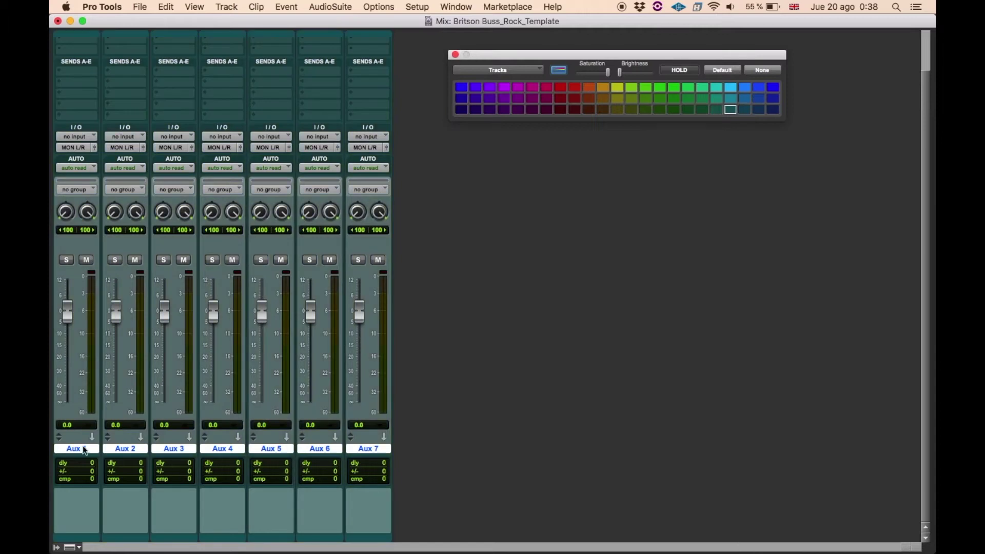
- Rename the first three aux tracks as GUITAR_BUSS, BASS_BUSS and DRUM_BUS
double_click(84, 448)
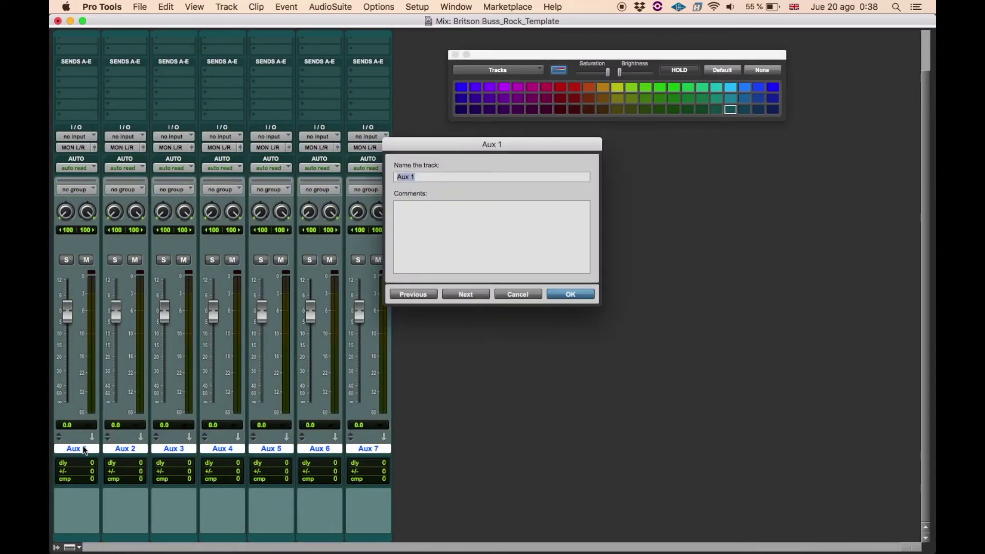
type("GUITAR_BUSS")
key("super+Right")
type("BASS_BUSS")
key("super+Right")
type("DRUM_BUS")
key("super+Right")
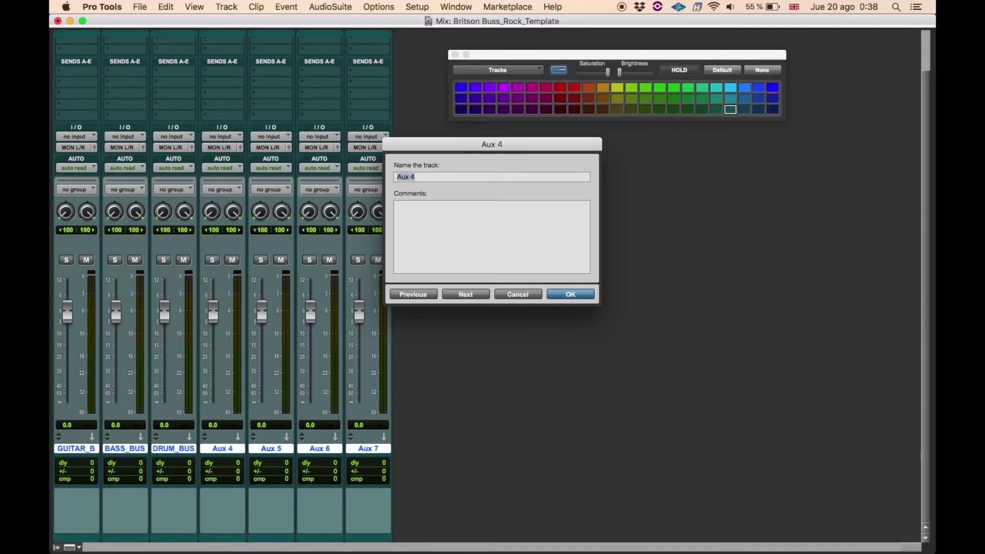
- Rename the remaining four aux tracks as LEAD_VOCALS, BVS, FX_BUSS and MASTER_BUSS
type("LEAD_VOCALS")
key("super+Right")
type("BVS")
key("super+Right")
type("FX_BUSS")
key("super+Right")
type("MASTER_BUSS")
key("Return")
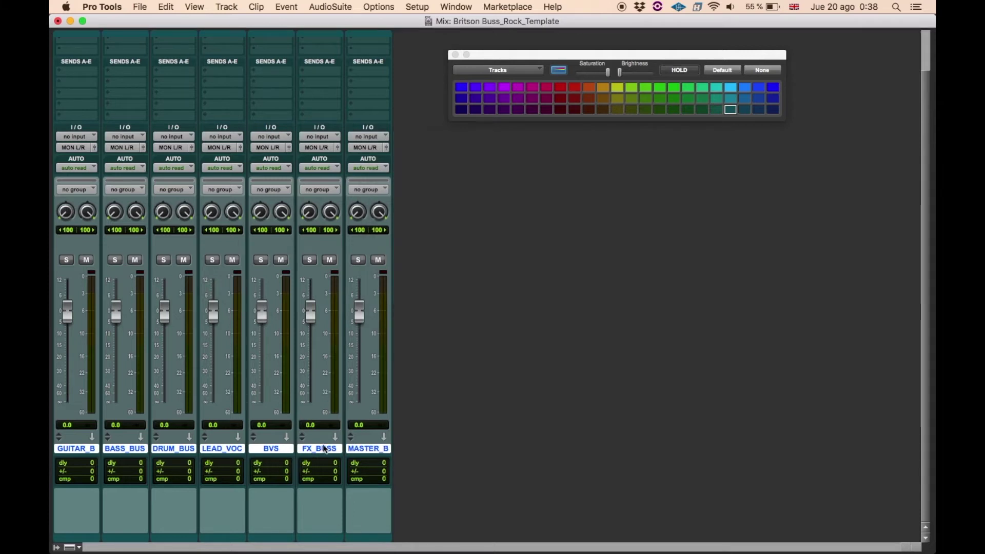
- Colour the MASTER_BUSS track dark red and route the outputs of the other six busses to it
left_click(367, 448)
left_click(574, 109)
left_click(94, 447)
left_click(315, 447, "shift")
left_click(80, 147, "alt+shift")
mouse_move(84, 180)
left_click(150, 242, "alt+shift")
- Add a send to Bus 1-2 on the MASTER_BUSS track and reset its level to unity gain
left_click(368, 71)
mouse_move(386, 107)
left_click(482, 23)
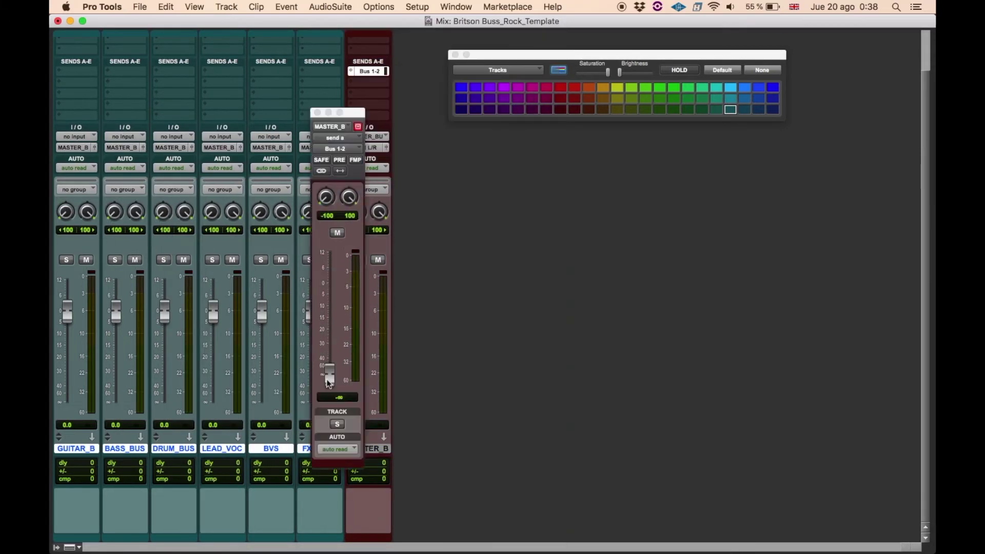
left_click(330, 380, "alt")
left_click(315, 112)
- Create one stereo audio track with Bus 1-2 as its input and Bus 23-24 as its output
key("super+shift+n")
key("Return")
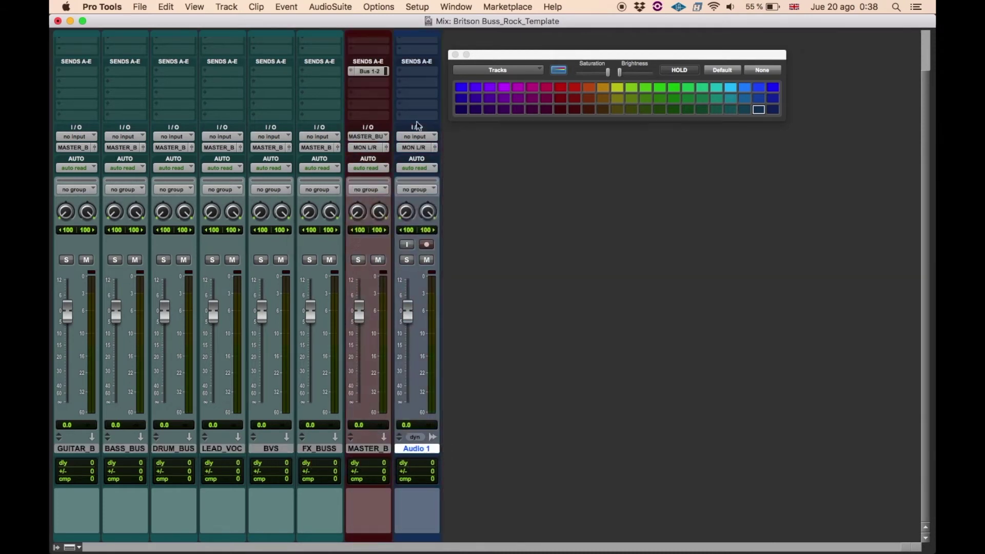
left_click(417, 147)
mouse_move(425, 159)
left_click(510, 359)
- Rename the new audio track as MASTER_PRINT and colour it red
double_click(417, 448)
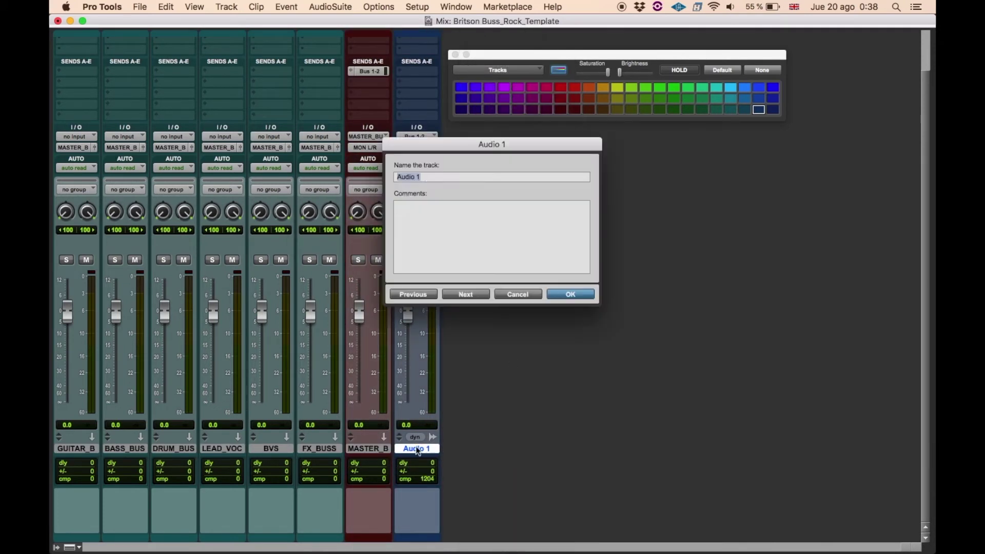
type("MASTER_PRINT")
key("Return")
left_click(574, 98)
left_click(455, 54)
scroll(447, 62, "up", 3)
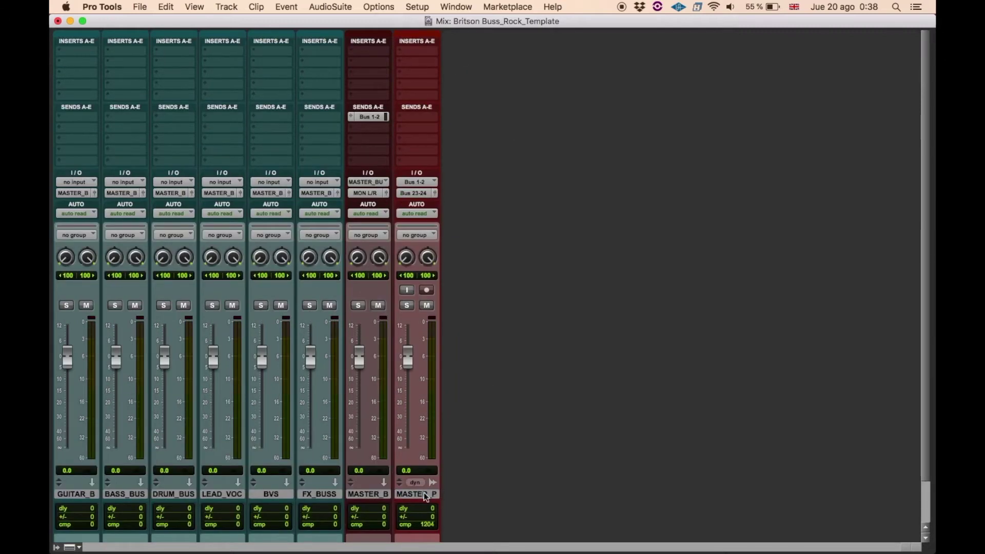
- Create three more stereo aux input tracks and colour them olive
key("super+shift+n")
key("Return")
double_click(458, 496)
left_click(455, 54)
- Rename the three olive aux tracks as AMBIENT, PLATE and DELAY
double_click(465, 448)
type("AMBIENT")
key("super+Right")
type("PLATE")
key("super+Right")
type("DELAY")
key("Return")
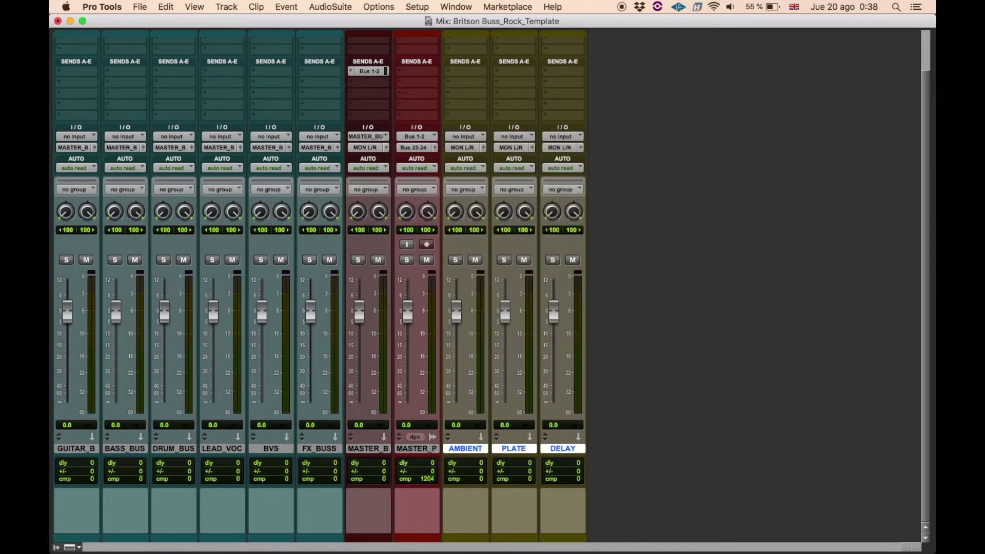
- Insert the D-Verb reverb in the first slot of the AMBIENT track
scroll(464, 128, "up", 5)
left_click(455, 51)
mouse_move(468, 74)
mouse_move(585, 111)
left_click(687, 176)
left_click(247, 67)
- Insert the Little Plate reverb on the PLATE track and load one of its presets
left_click(503, 51)
mouse_move(549, 75)
mouse_move(671, 110)
left_click(739, 203)
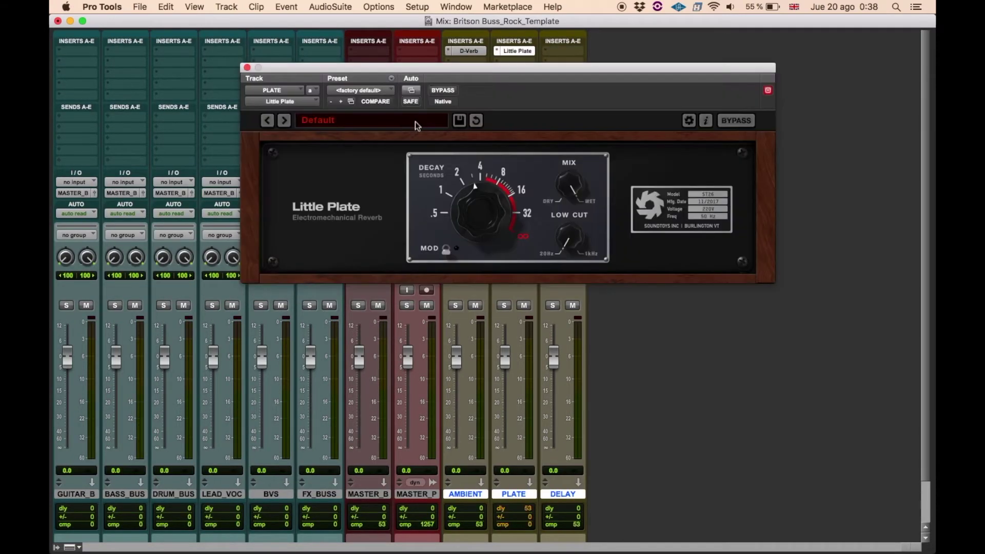
left_click(415, 122)
mouse_move(415, 176)
left_click(467, 176)
left_click(247, 68)
- Insert Mod Delay III on the DELAY track and load the Long Echo preset
left_click(552, 51)
mouse_move(573, 73)
mouse_move(683, 120)
left_click(795, 154)
left_click(359, 90)
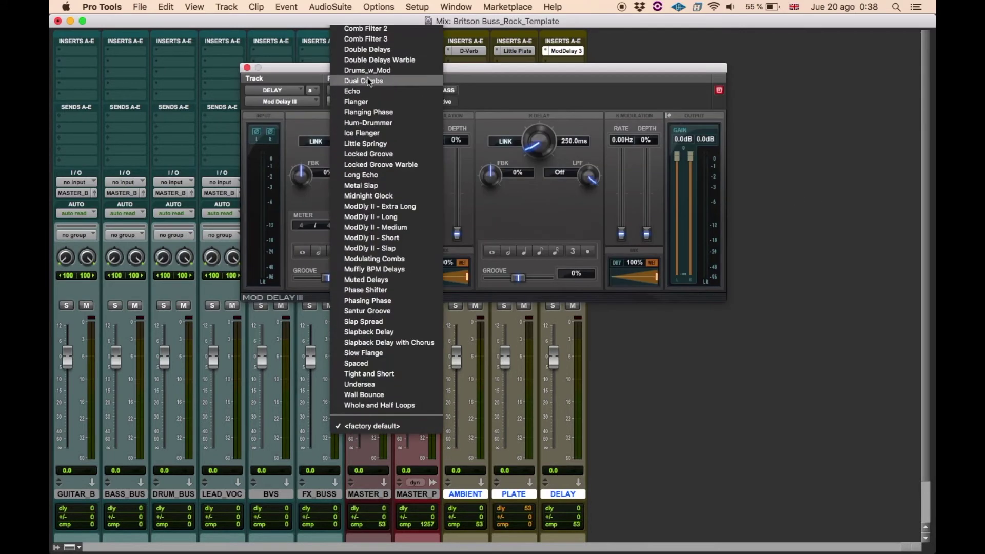
left_click(372, 176)
left_click(247, 67)
- Route the outputs of the AMBIENT, PLATE and DELAY tracks to FX_BUSS
left_click(466, 193)
mouse_move(479, 226)
left_click(542, 281)
- Insert Britson Buss in the first slot of all seven buss tracks, from GUITAR_BUSS through MASTER_BUSS
left_click(88, 495)
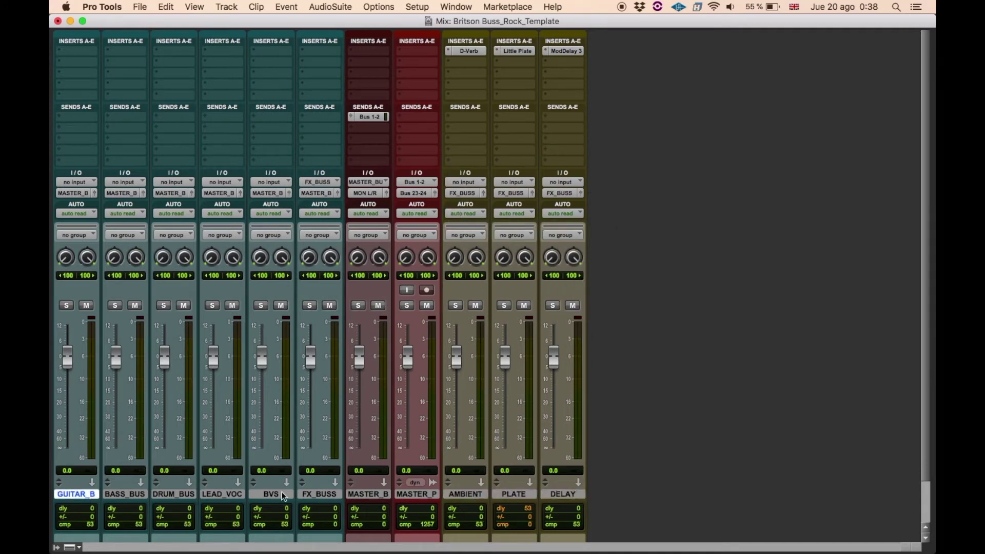
left_click(370, 495, "shift")
left_click(78, 52)
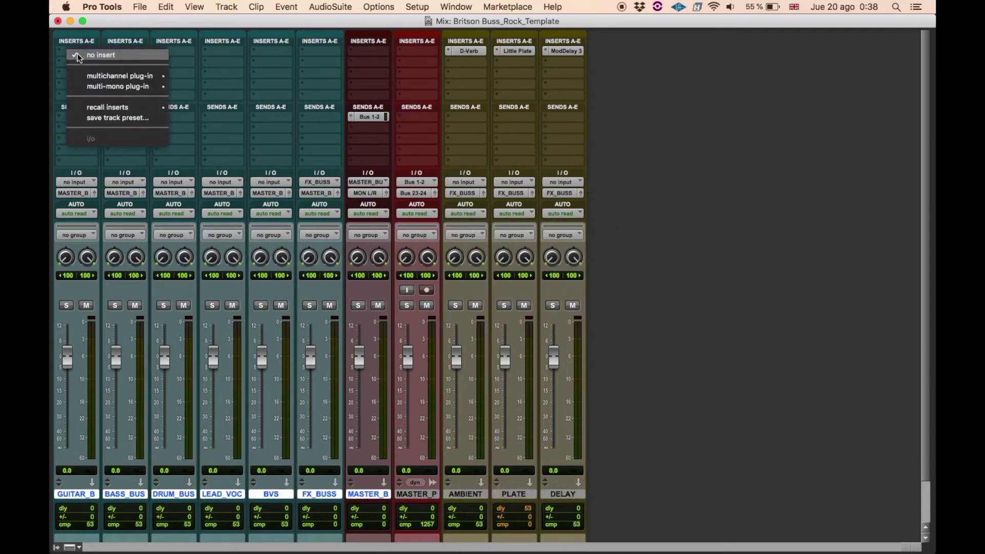
mouse_move(129, 75)
mouse_move(245, 215)
left_click(328, 165, "alt+shift")
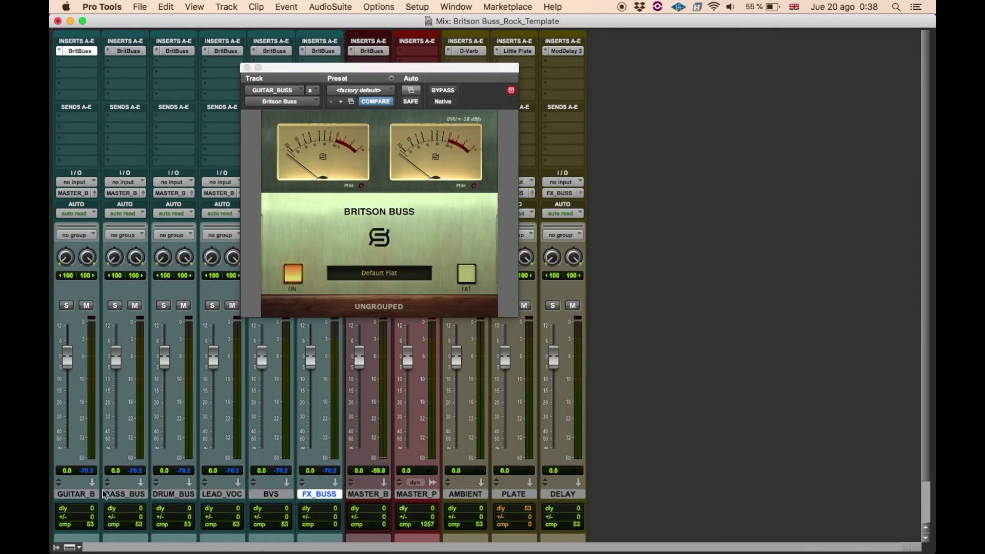
- Insert the Burnley 73 EQ in the second slot of the six teal busses, leaving out the master
left_click(99, 491, "shift")
left_click(79, 60)
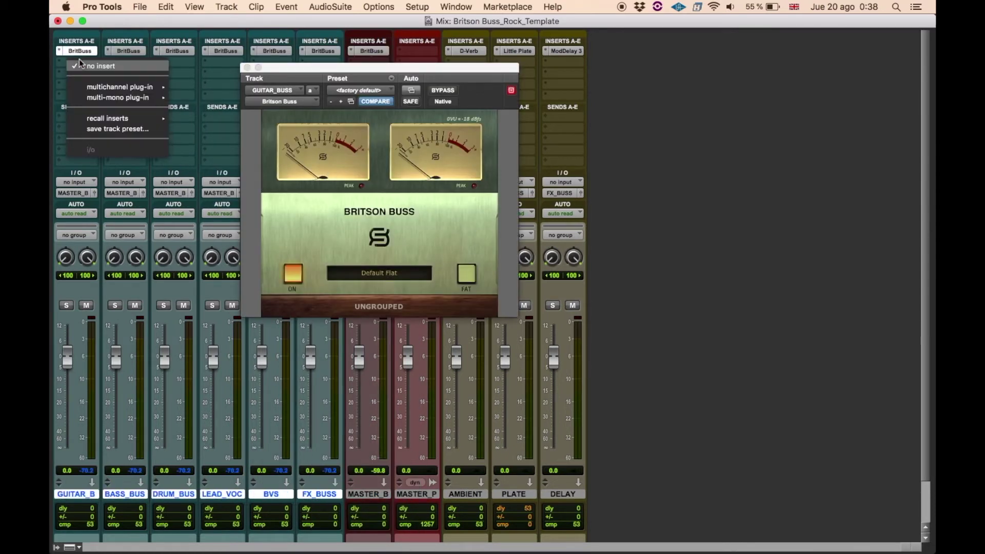
mouse_move(137, 85)
mouse_move(216, 90)
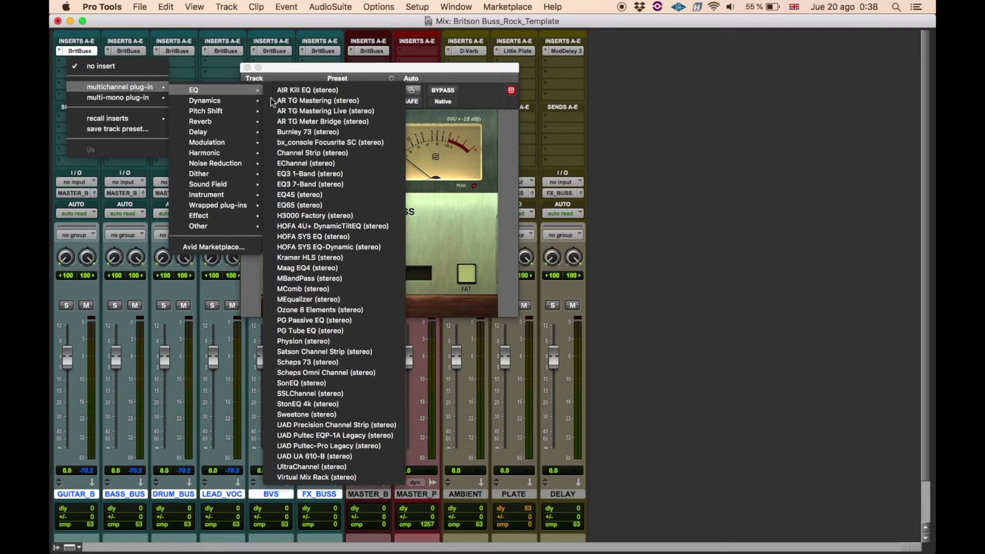
left_click(307, 132, "alt+shift")
- Insert the TuCo compressor on the six teal busses and move Burnley 73 below it on the bass and drum busses
left_click(79, 73)
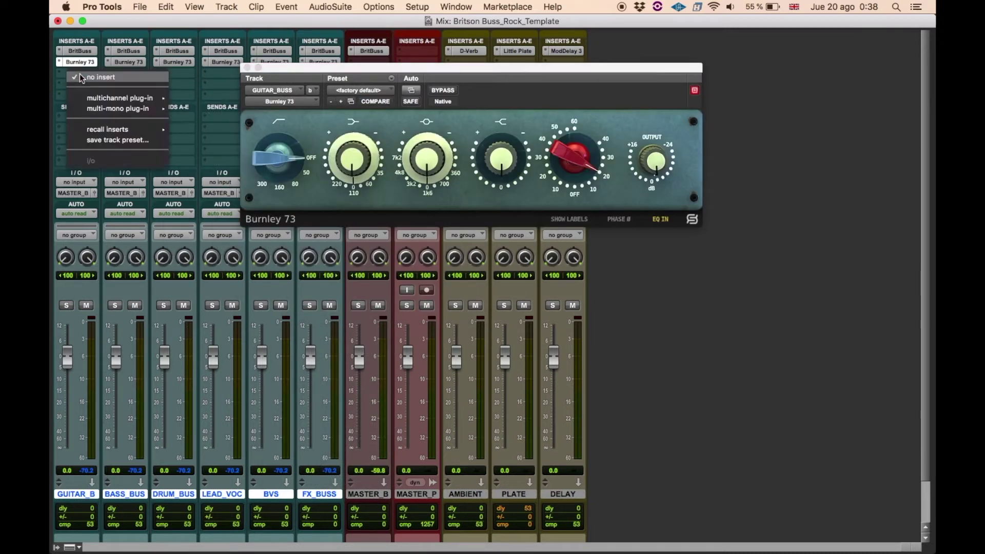
mouse_move(119, 98)
mouse_move(205, 111)
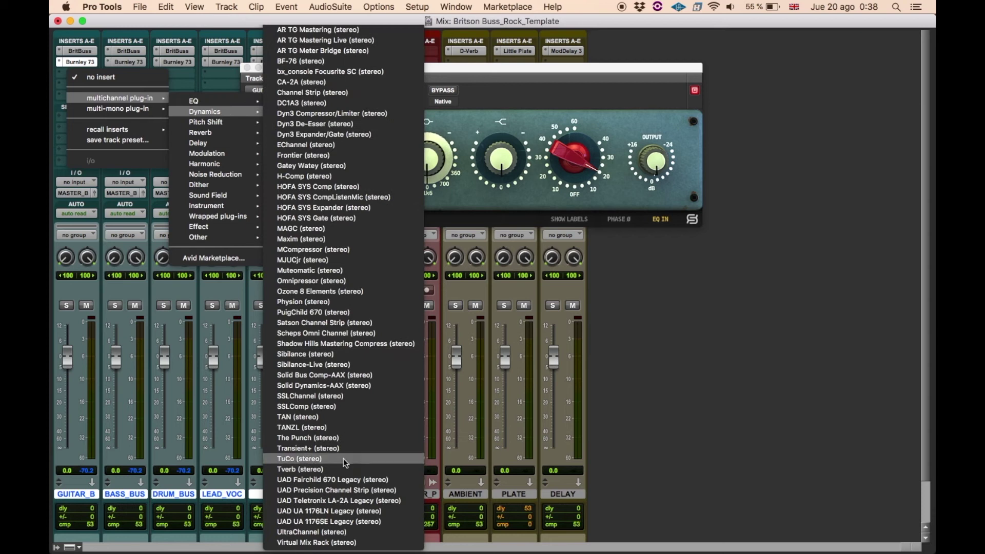
left_click(343, 458, "alt+shift")
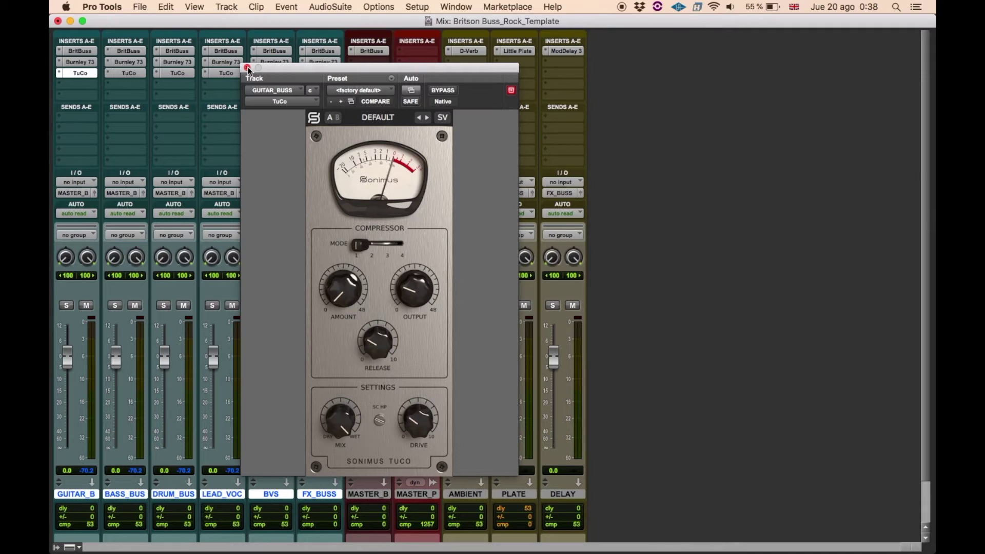
left_click(247, 68)
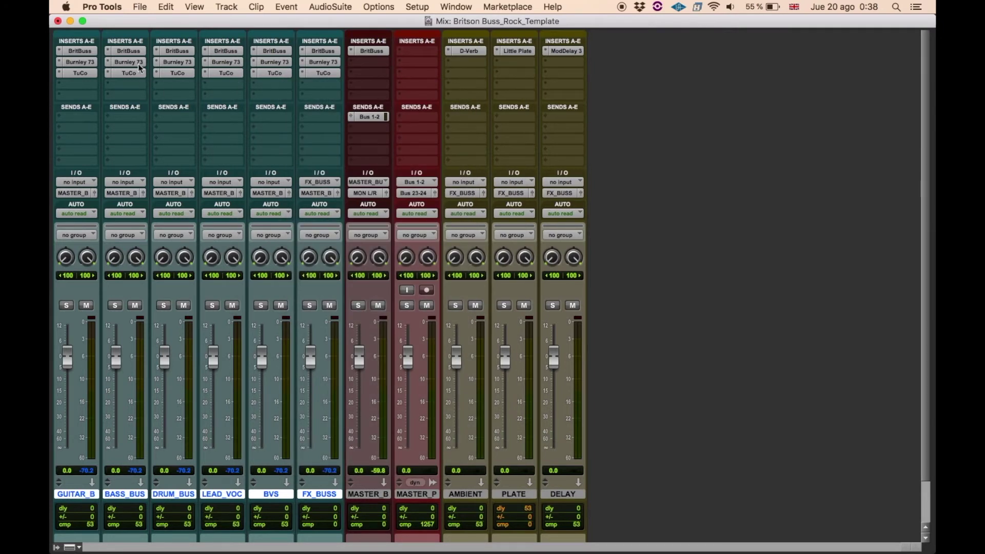
left_click(138, 85)
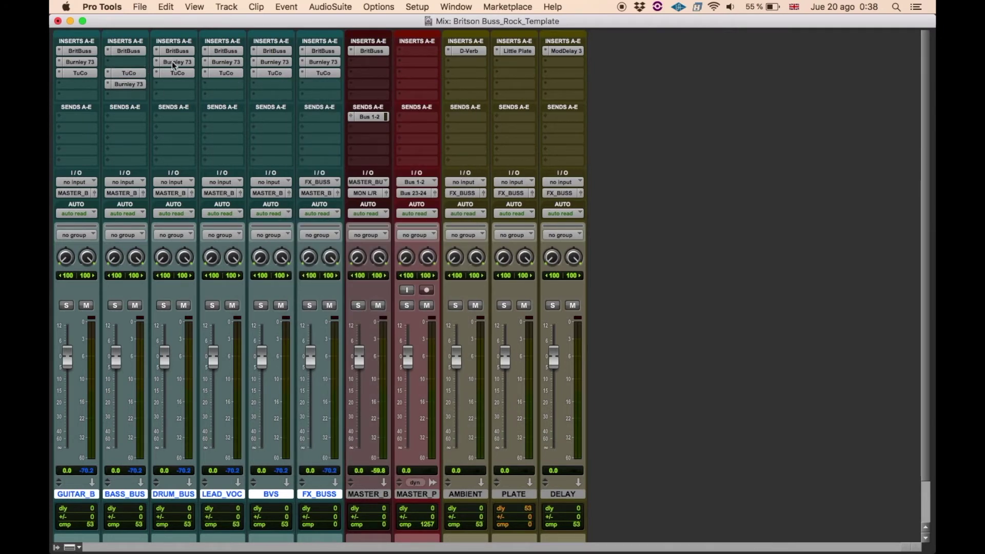
left_click(171, 88)
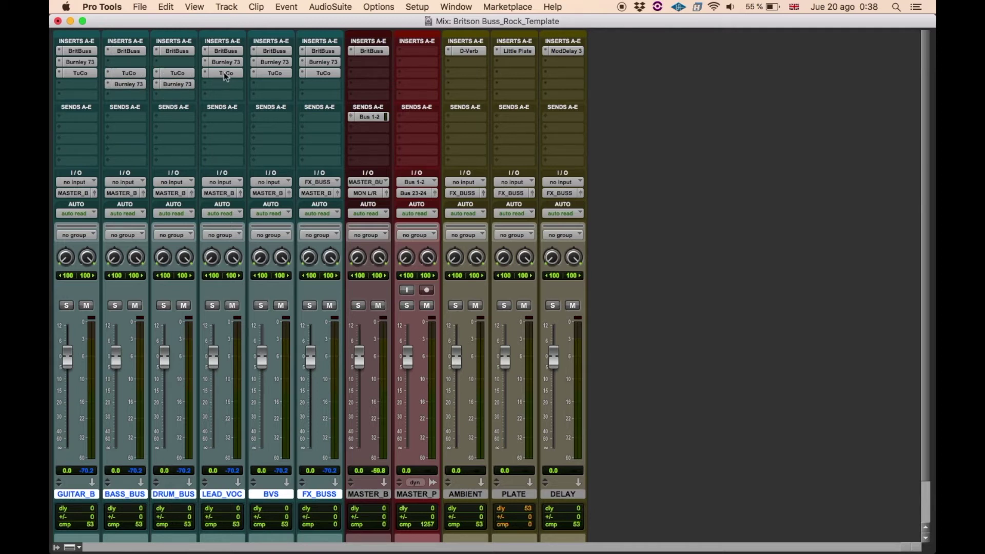
- Insert Satson Channel Strip after Britson Buss on MASTER_BUSS and reduce it to its compressor module
left_click(377, 63)
mouse_move(379, 85)
mouse_move(488, 93)
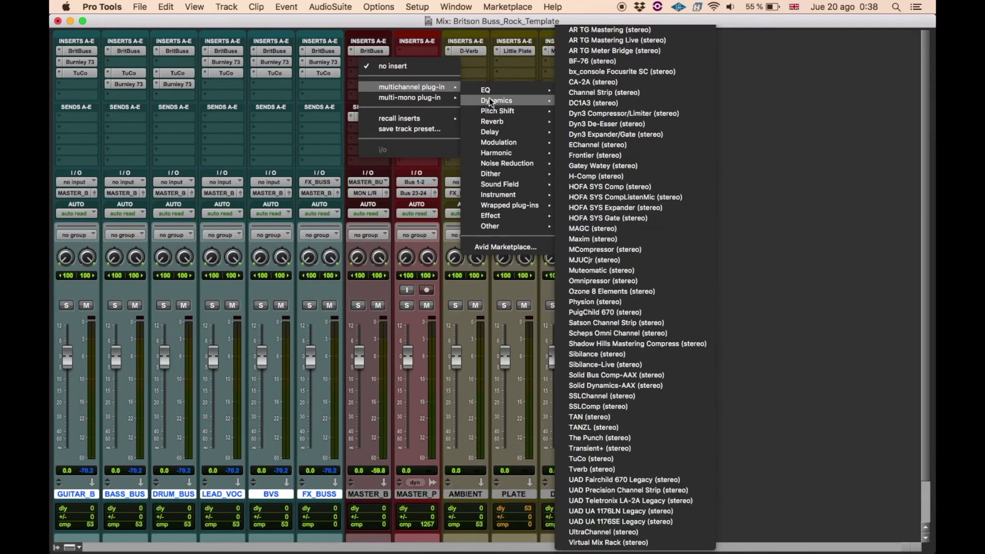
left_click(580, 323)
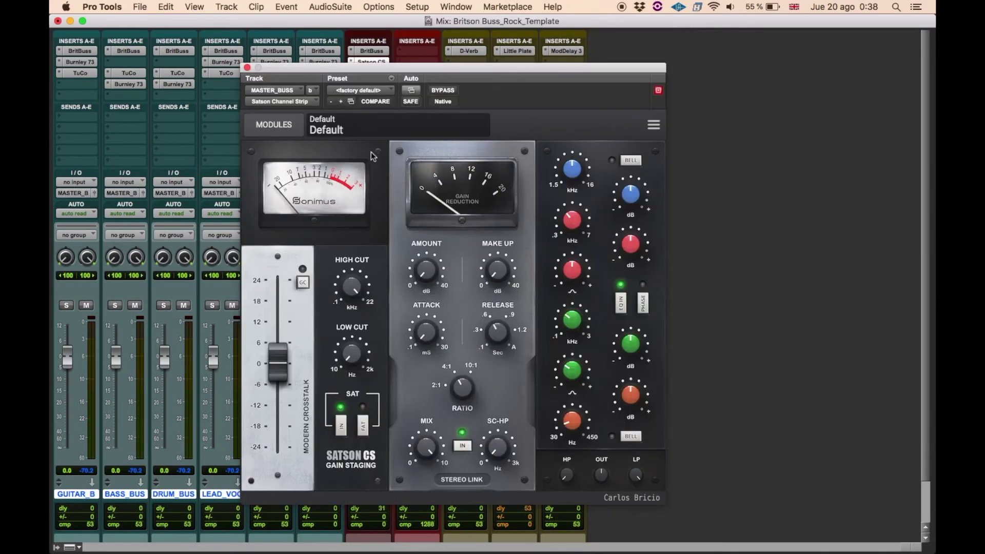
left_click_drag(360, 149, 413, 80)
left_click_drag(426, 150, 437, 35)
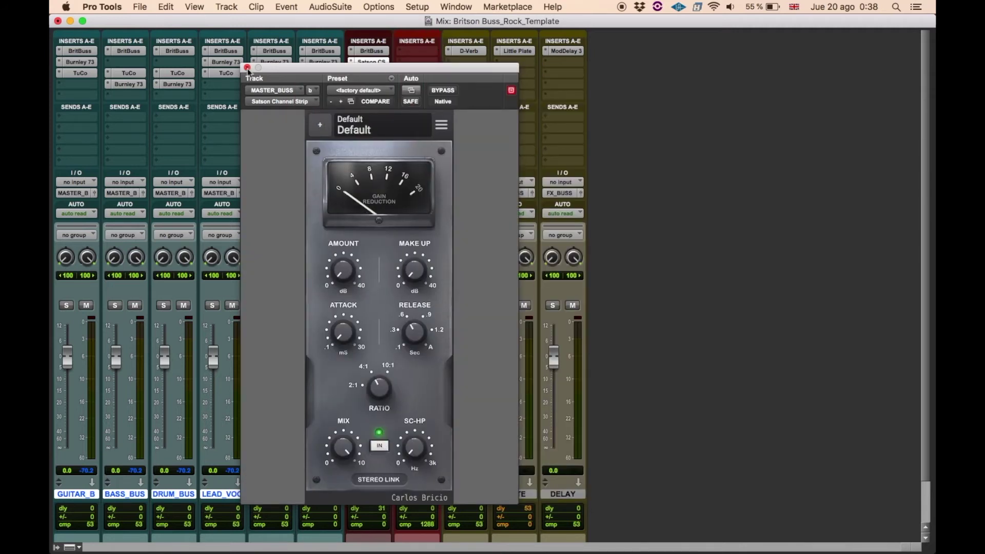
left_click(247, 67)
- In the master's Britson Buss group list, name the first four groups MASTER, GUITARS, BASS and DRUMS
left_click(359, 52)
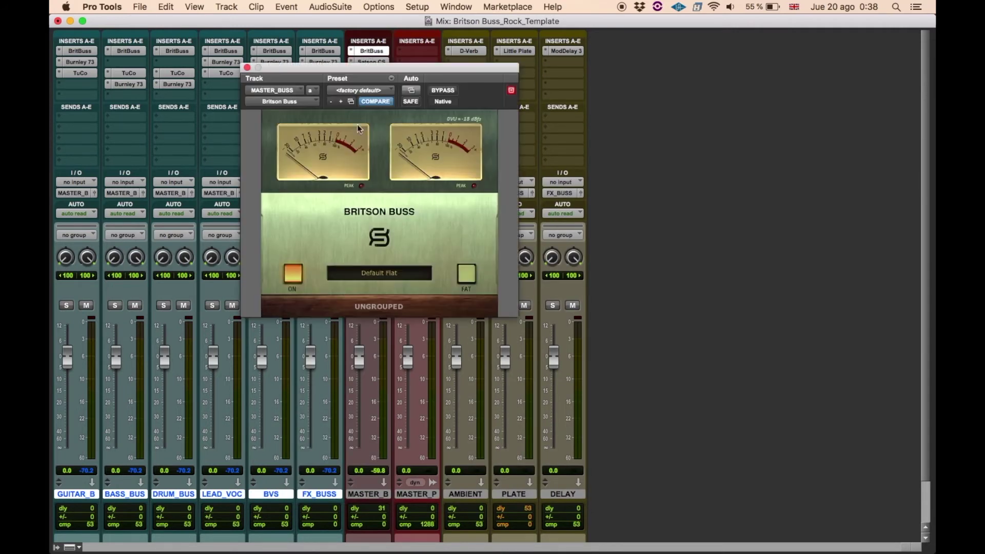
left_click(380, 244)
left_click(410, 200)
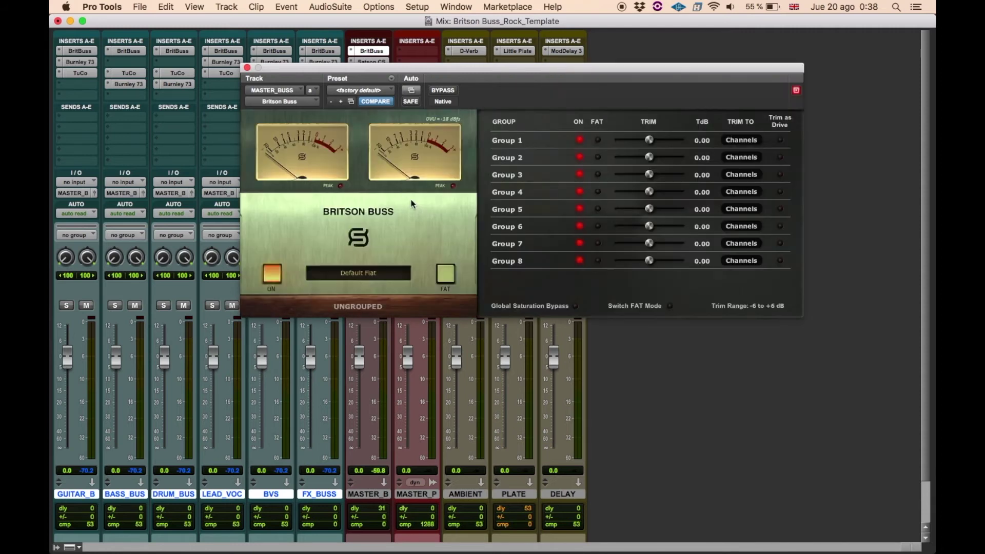
double_click(505, 140)
type("MASTER")
double_click(518, 157)
type("GUITARS")
key("Tab")
type("BASS")
key("Tab")
type("DRUMS")
- Name Britson Buss groups 5 to 7 LEAD VOCAL, BVS and FX
key("Tab")
type("LEAD VOCAL")
key("Tab")
type("BVS")
key("Tab")
type("FX")
key("Return")
- Assign the Britson Buss instances on the master, guitar, bass and drum busses to their matching named groups
left_click(354, 307)
left_click(247, 68)
left_click(79, 52)
left_click(369, 307)
left_click(363, 344)
left_click(128, 51)
left_click(385, 307)
left_click(177, 51)
left_click(387, 308)
- Assign the Britson Buss instances on the lead vocal, BVS and FX busses to the LEAD VOCAL, BVS and FX groups
left_click(229, 52)
left_click(373, 307)
left_click(369, 379)
left_click(379, 306)
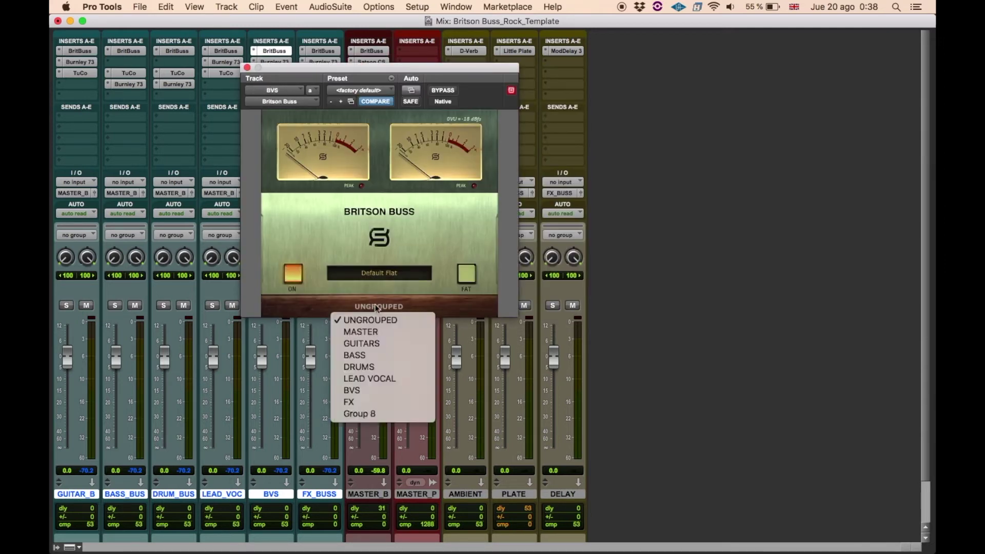
left_click(352, 390)
left_click(378, 307)
left_click(348, 402)
left_click(247, 68)
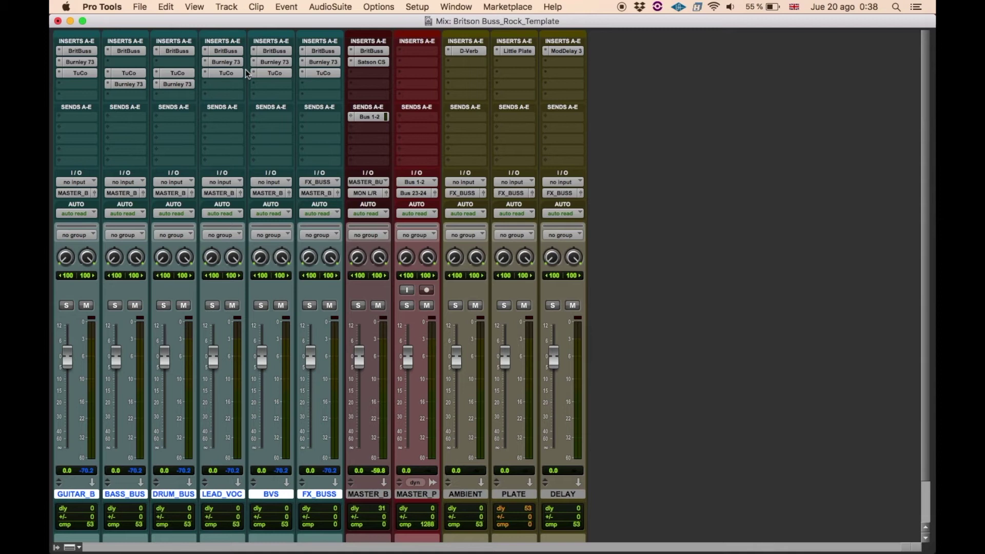
- Adjust the attack, release and ratio of the Satson compressor on MASTER_BUSS
left_click(375, 64)
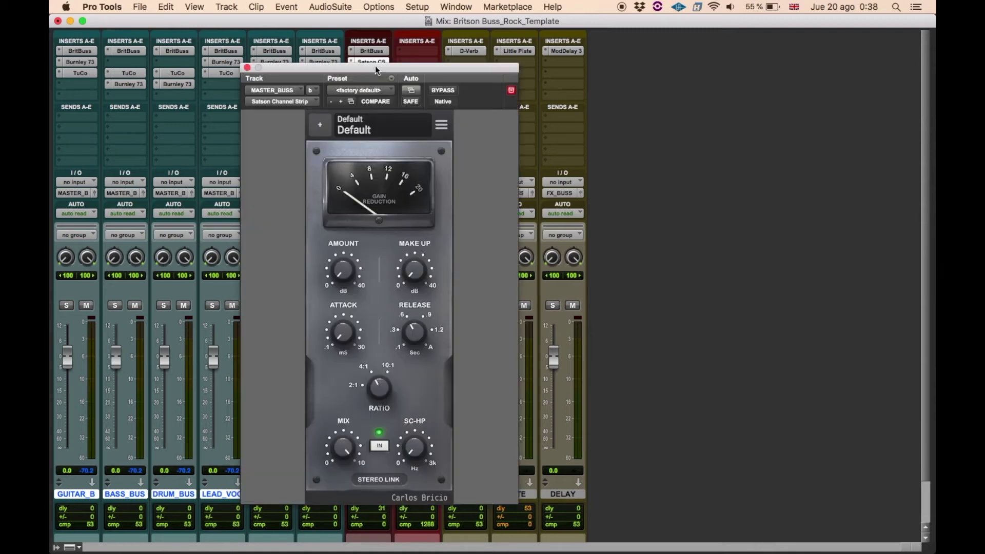
mouse_move(343, 338)
left_mouse_down()
mouse_move(343, 243)
mouse_move(342, 338)
left_mouse_up()
left_click_drag(417, 338, 407, 218)
left_click_drag(379, 388, 379, 410)
left_click(246, 67)
- Set the Burnley 73 high-pass filters across the guitar, lead vocal, BVS and FX busses, using 80 Hz on BVS
left_click(78, 62)
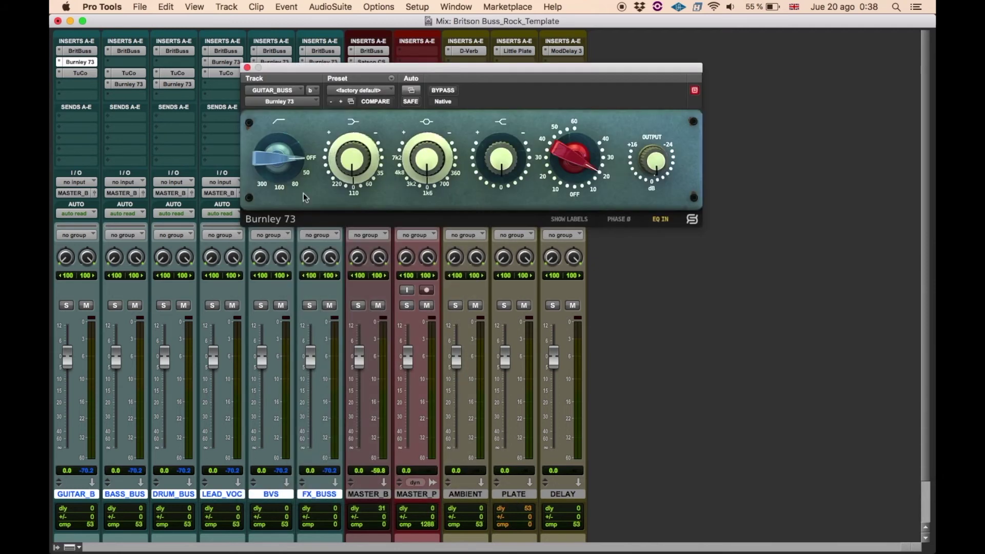
left_click(222, 61)
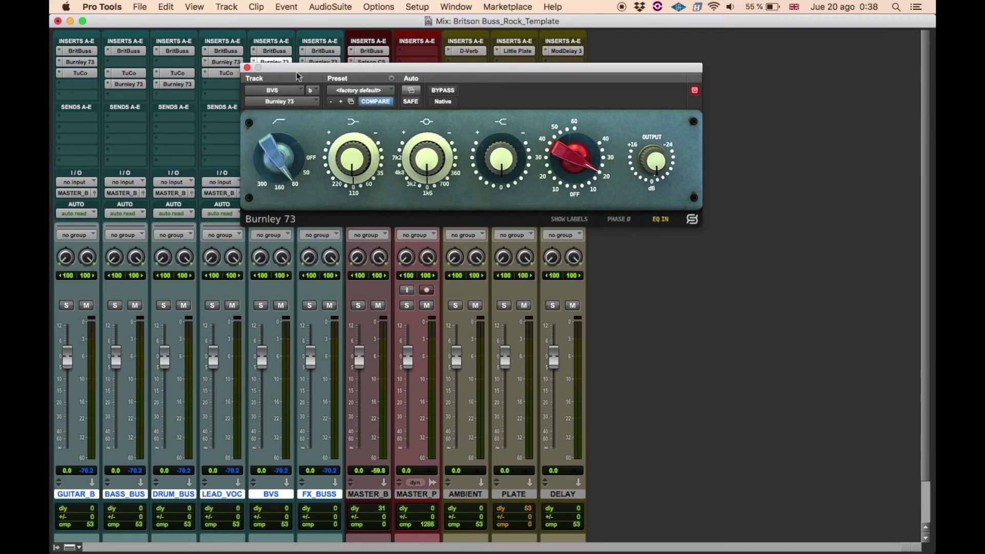
left_click(274, 60)
left_click(323, 63)
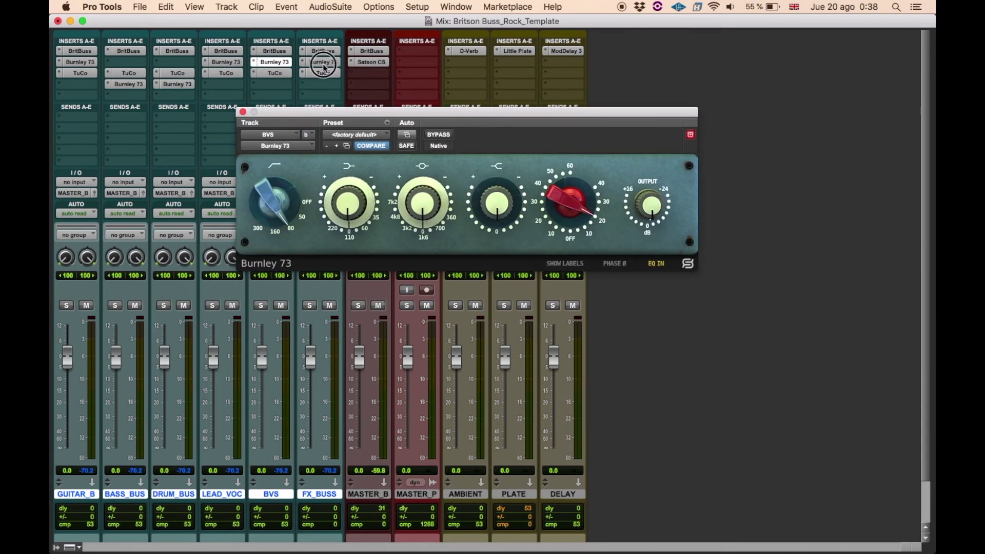
left_click(243, 111)
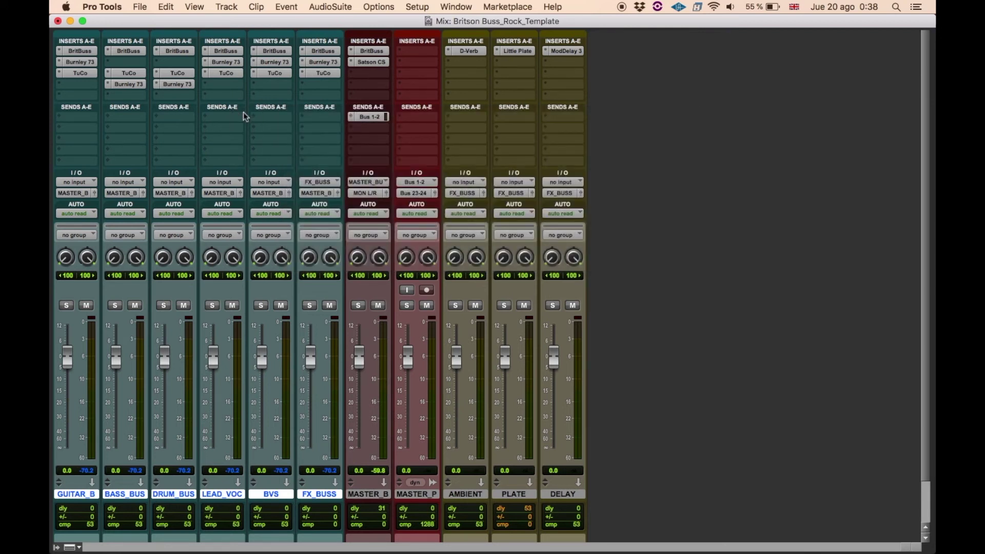
- Save the session as an installed template named Britson Buss_Rock_Template in the Music category
left_click(140, 7)
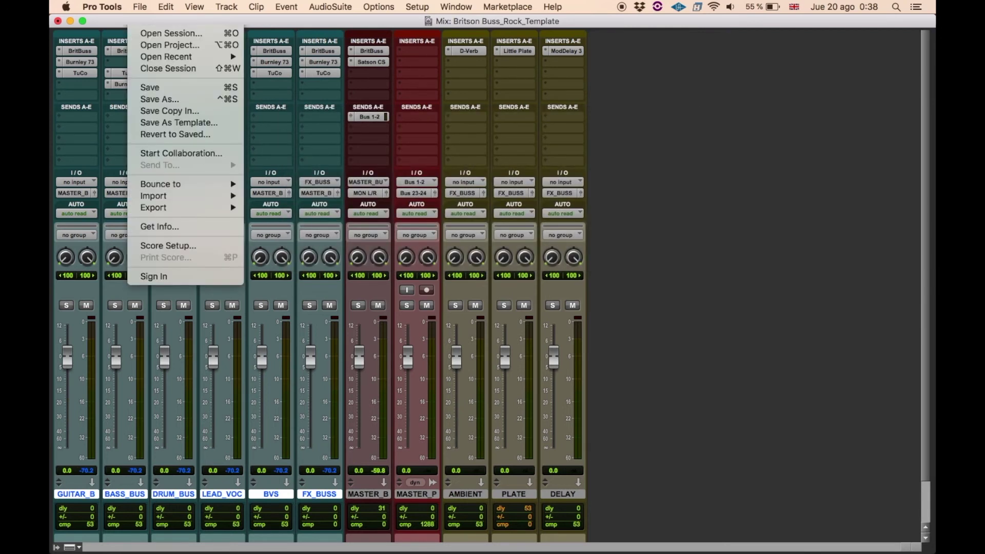
left_click(163, 123)
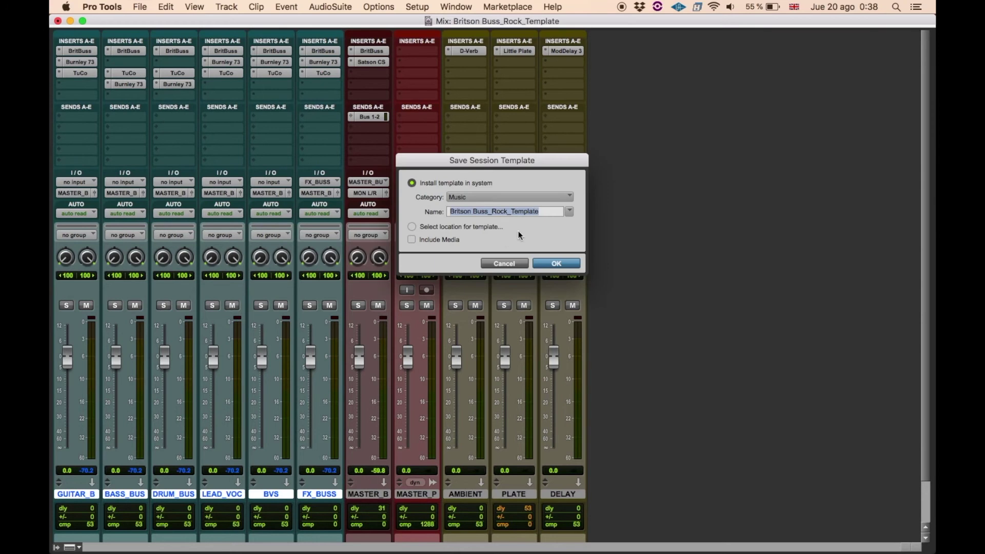
left_click(548, 264)
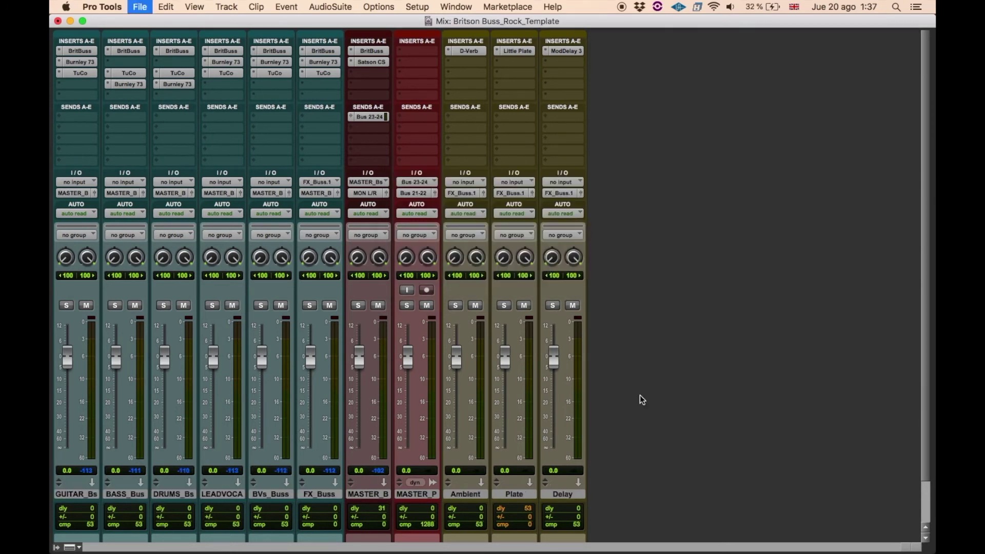
- Import all WAV files from the Audio Tracks folder, copying them into the session as new tracks
key("super+shift+i")
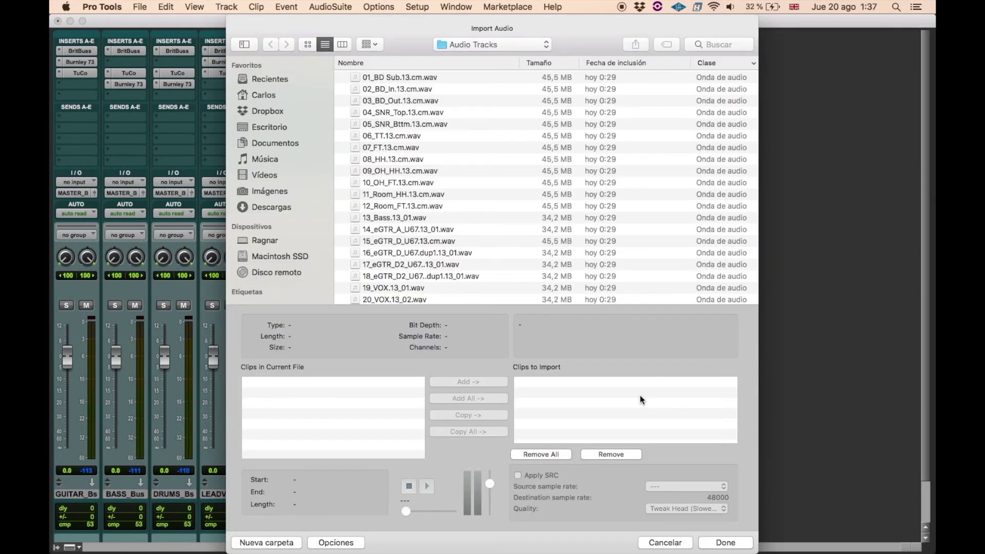
left_click(387, 77)
key("super+a")
left_click(468, 431)
left_click(725, 542)
left_click(719, 543)
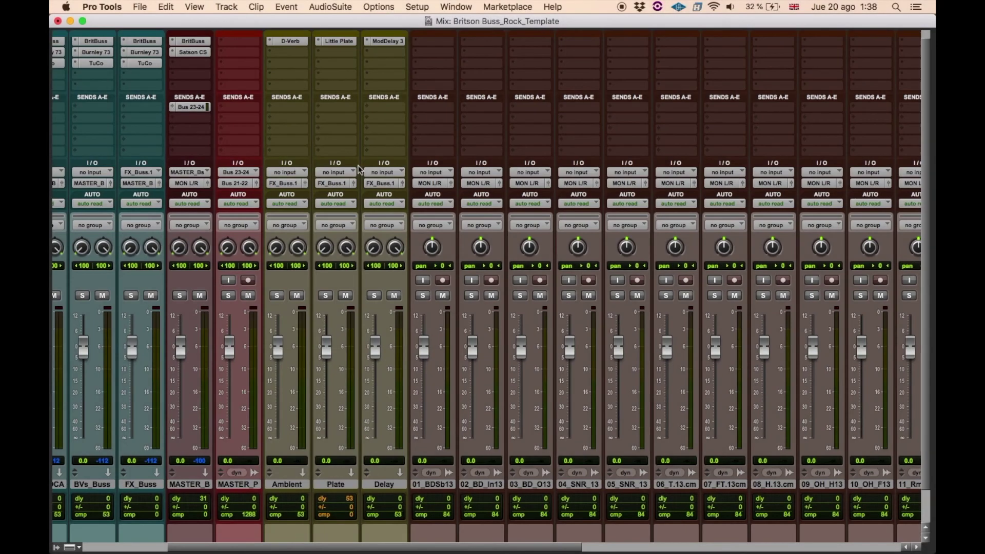
- Insert Britson Channel in the first insert slot of the 01_BDSb13 track and assign it to the DRUMS group
scroll(400, 32, "up", 1)
left_click(416, 51)
mouse_move(445, 76)
mouse_move(546, 216)
left_click(662, 20)
left_click(607, 409)
left_click(480, 65)
- Select all drum tracks and copy the Britson Channel insert from 01_BDSb13 to every other drum track through 12_R_FT13
left_click(423, 494)
scroll(777, 509, "right", 5)
left_click(800, 497, "shift")
left_click_drag(277, 51, 328, 54)
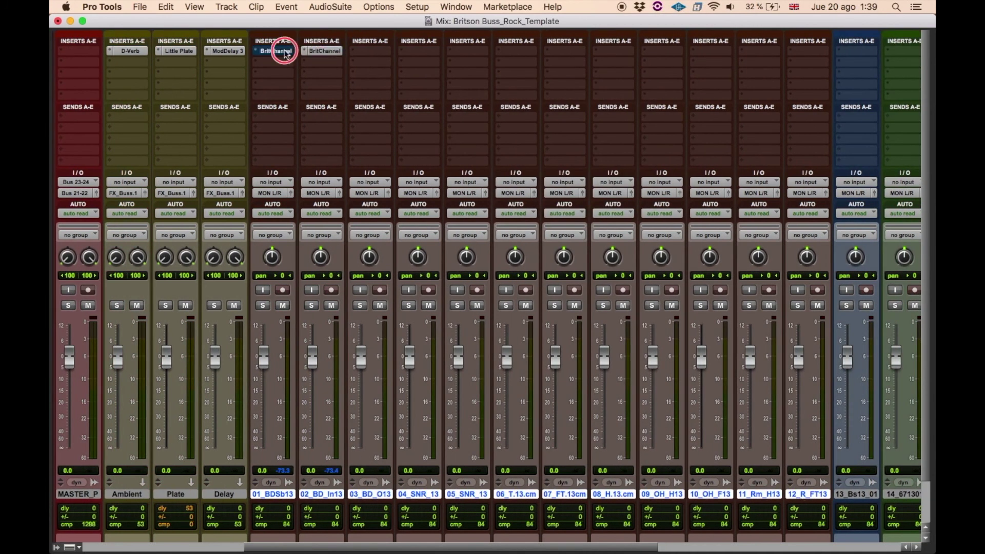
left_click_drag(286, 53, 370, 53)
left_click_drag(373, 52, 469, 56)
left_click_drag(469, 52, 516, 54)
left_click_drag(518, 52, 564, 54)
left_click_drag(662, 52, 710, 54)
left_click_drag(759, 52, 793, 53)
- Insert Britson Channel on the bass track 13_Bs13_01 and assign it to the BASS group
scroll(616, 93, "right", 6)
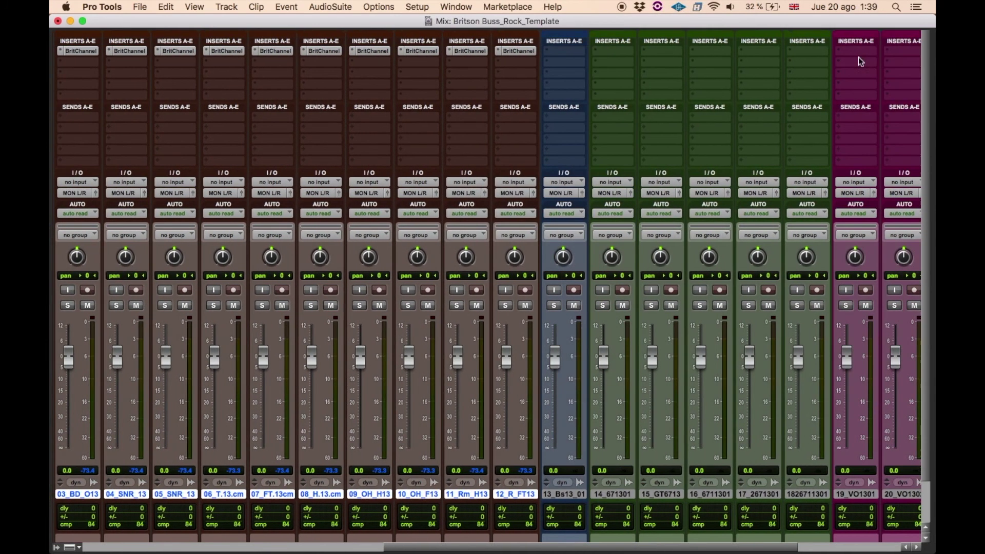
left_click(563, 51)
mouse_move(600, 75)
left_click(790, 92)
left_click(609, 410)
left_click(608, 440)
left_click(641, 373)
left_click(482, 65)
- Copy Britson Channel to the guitar tracks and assign it to the GUITARS group
left_click(614, 52)
left_click_drag(573, 53, 661, 54)
left_click(607, 410)
left_click(607, 452)
left_click_drag(662, 52, 710, 53)
left_click_drag(711, 52, 808, 53)
- Set up Britson Channel on 19_VO1301 in the LEAD VOX group and copy it to the second lead vocal track
left_click(861, 51)
left_click(606, 411)
left_click(592, 483)
scroll(715, 53, "right", 5)
left_click_drag(643, 52, 690, 53)
- Copy Britson Channel to the first backing vocal track and assign it to the BVS group
left_click_drag(691, 52, 738, 52)
left_click(738, 51)
left_click(607, 411)
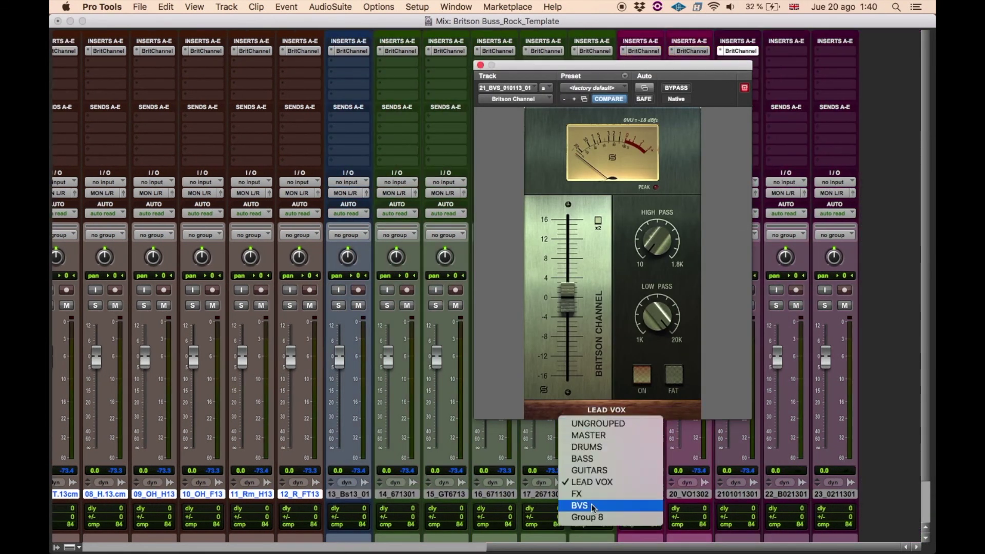
left_click(580, 505)
left_click(480, 65)
- Route the outputs of all selected drum tracks to the DRUMS_Bs track
scroll(464, 187, "left", 15)
scroll(463, 187, "down", 3)
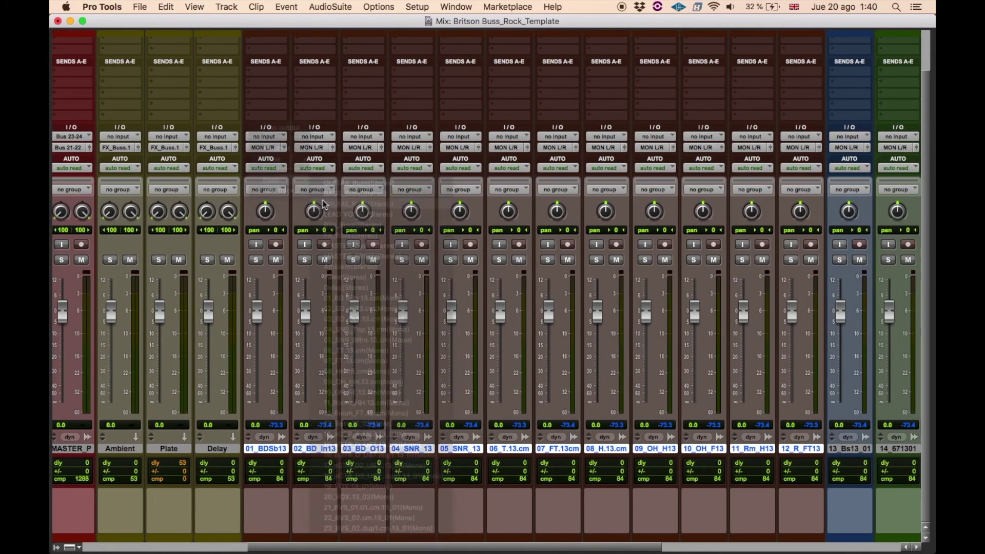
left_click(459, 148, "alt+shift")
left_click(551, 203)
- Route the output of the bass track 13_Bs13_01 to BASS_Buss
scroll(552, 204, "right", 10)
left_click(486, 148)
left_click(575, 194)
- Select the five guitar tracks and route their outputs together to GUITAR_Bs
double_click(535, 448)
left_click(730, 449, "shift")
left_click(535, 148, "alt+shift")
left_click(628, 183)
- Select both lead vocal tracks and route their outputs together to the lead vocal buss
left_click(778, 449)
left_click(827, 448, "shift")
left_click(781, 148, "alt+shift")
mouse_move(784, 180)
left_click(710, 216)
- Select the three backing vocal tracks and route their outputs together to BVs_Buss
scroll(710, 216, "right", 5)
left_click(737, 448)
left_click(835, 448, "shift")
left_click(738, 148, "alt+shift")
mouse_move(746, 180)
left_click(799, 226)
scroll(798, 223, "up", 3)
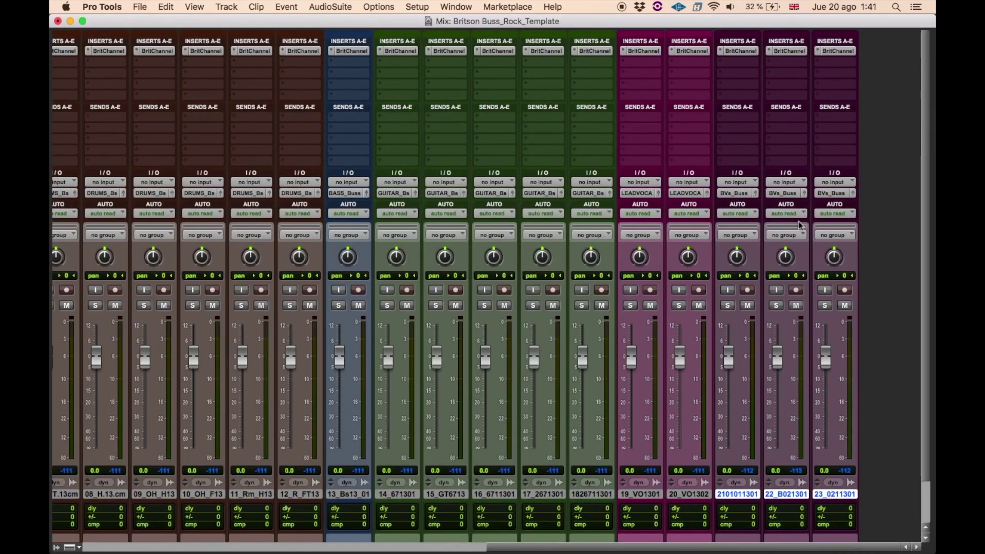
- Review the mixer during playback and check Britson Channel on the first guitar, bottom snare and first lead vocal tracks
scroll(799, 222, "left", 15)
scroll(798, 222, "down", 1)
scroll(774, 220, "up", 1)
scroll(619, 83, "right", 7)
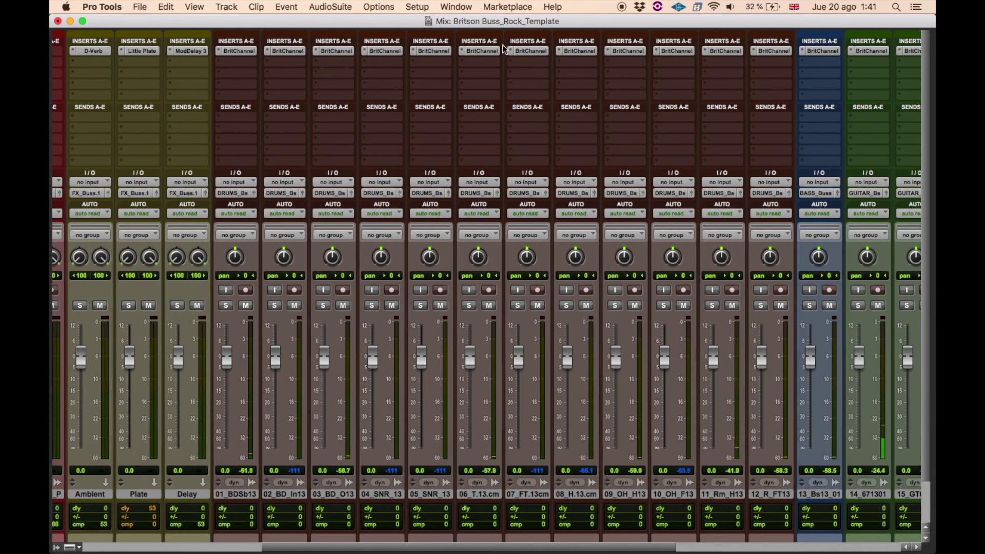
left_click(872, 52)
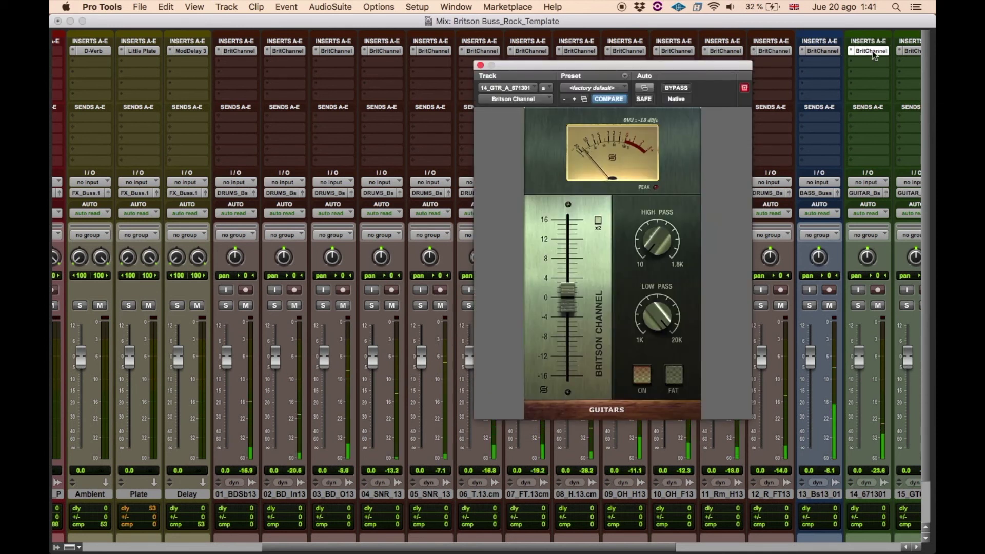
left_click(436, 51)
scroll(429, 96, "right", 10)
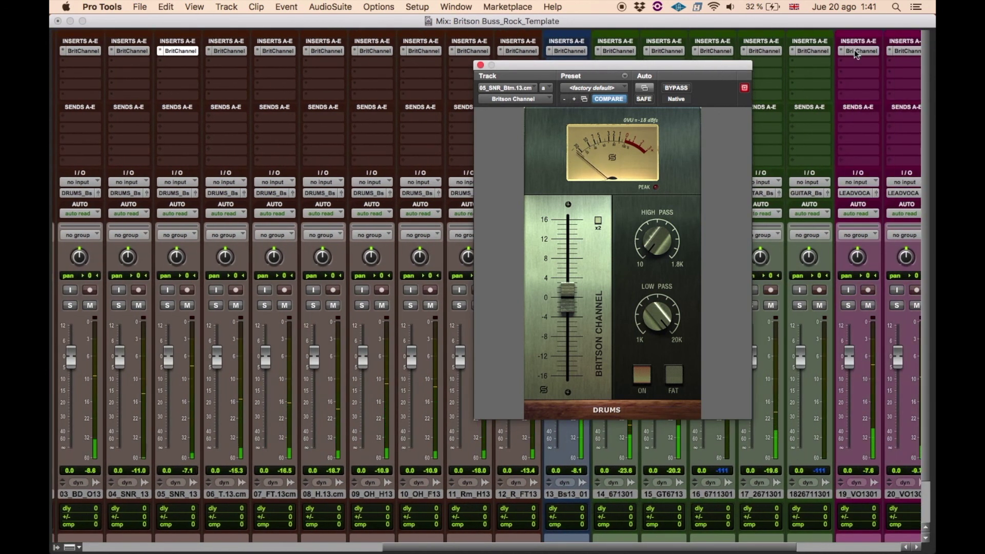
left_click(854, 51)
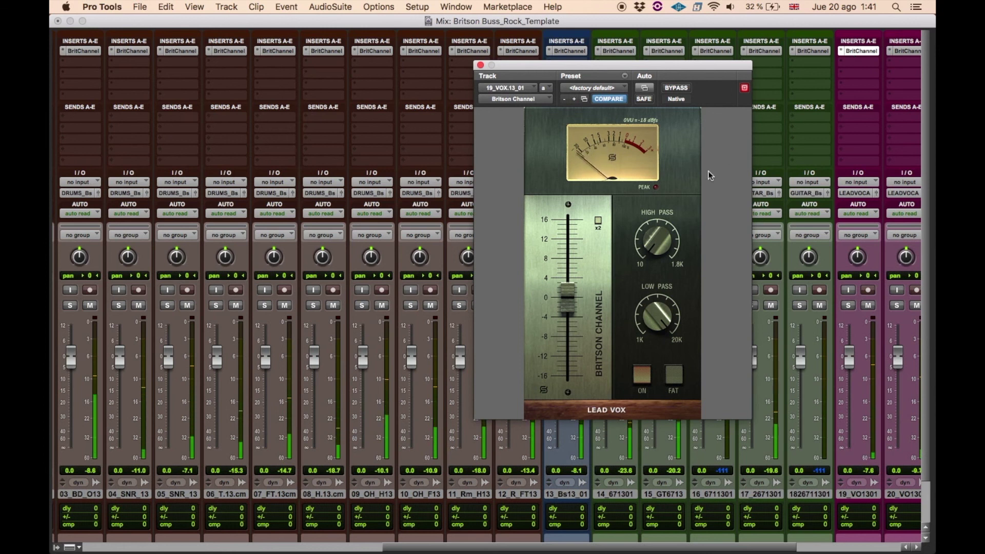